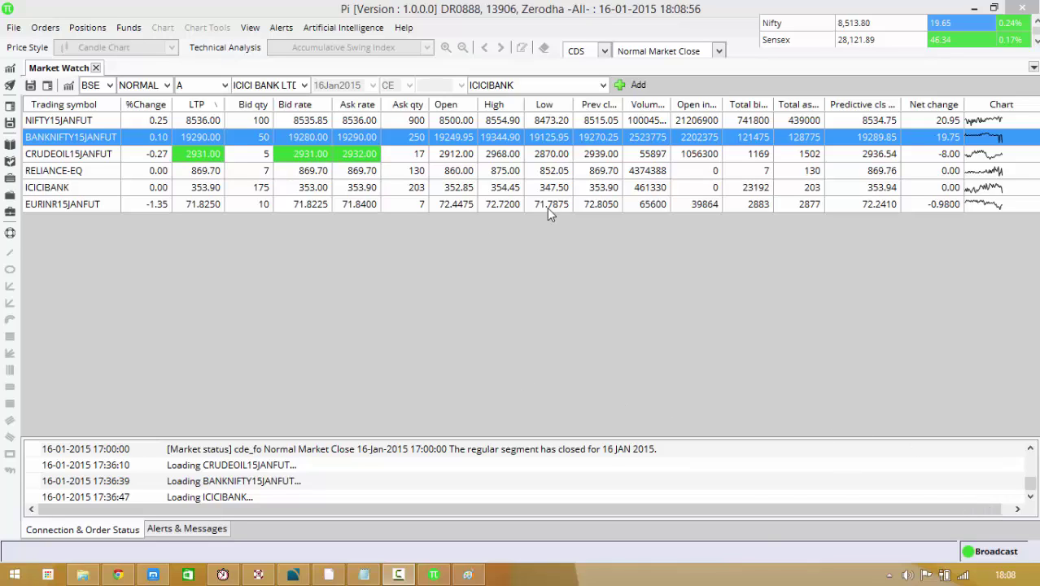
- Select the RELIANCE-EQ and EURINR15JANFUT rows in the market watch
left_click(445, 174)
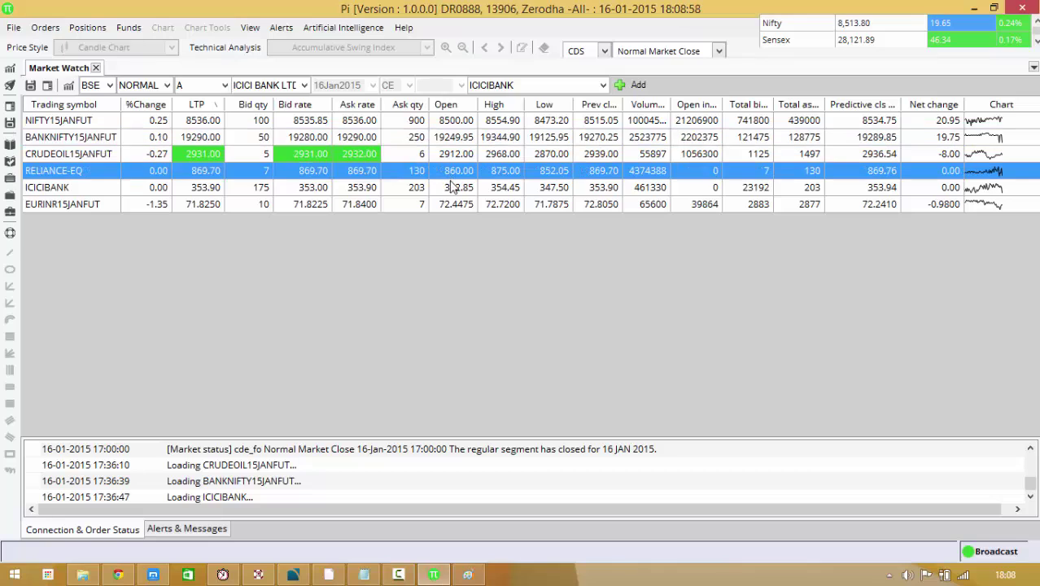
left_click(415, 204)
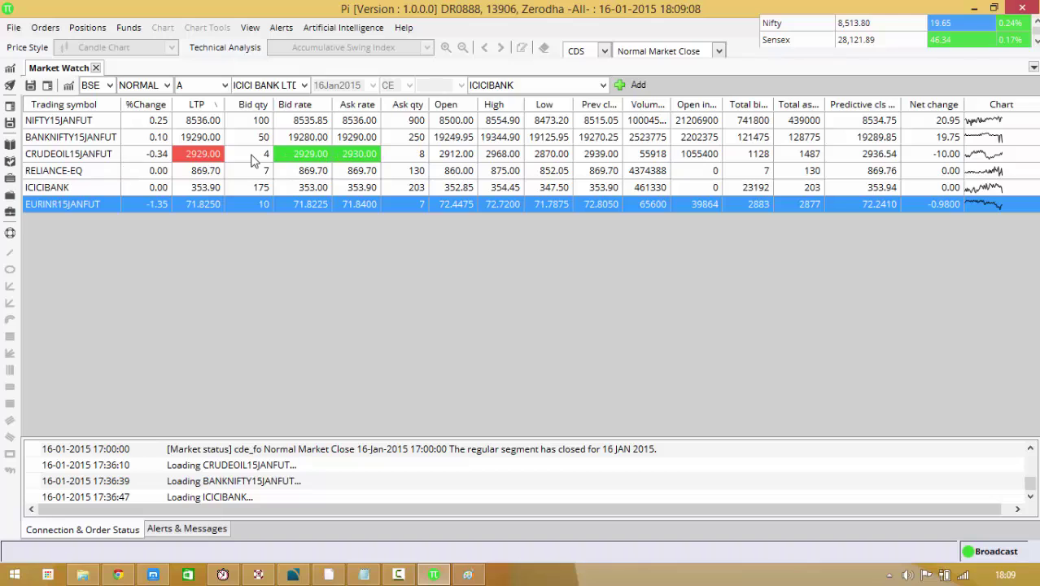
- Chart CRUDEOIL15JANFUT from its context menu with a 5-minute bar interval
right_click(203, 157)
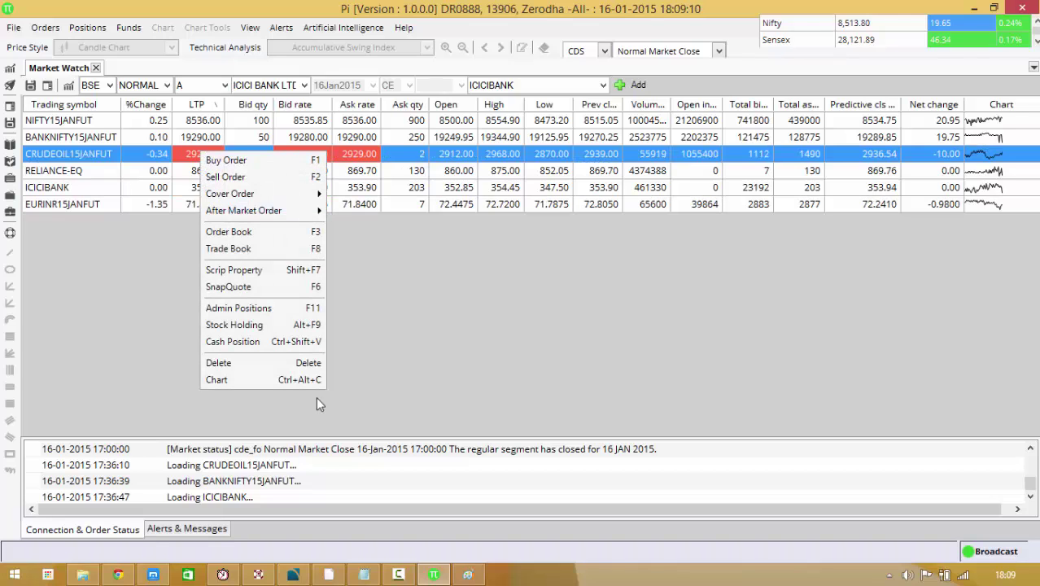
left_click(286, 381)
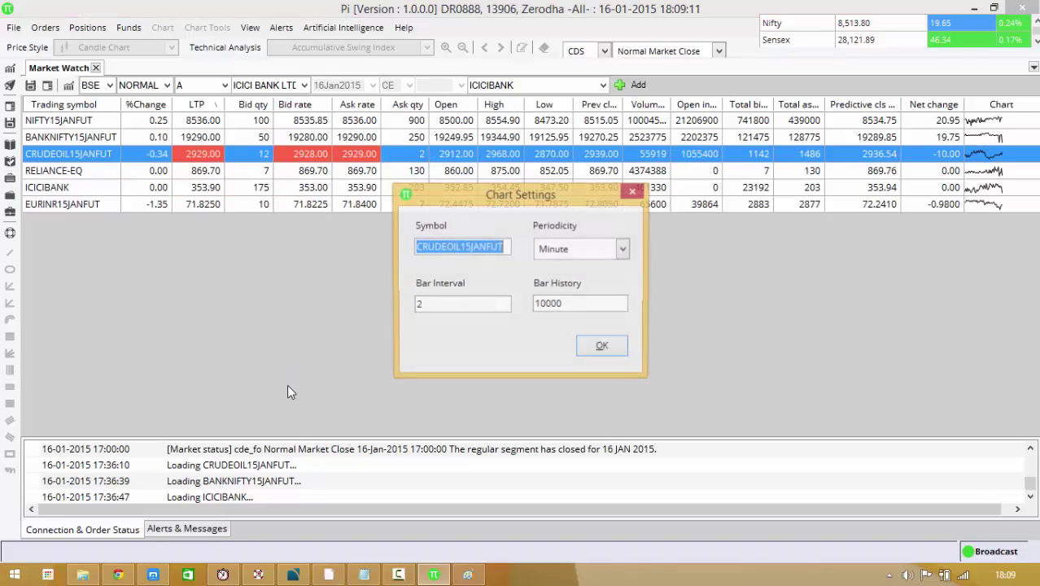
left_click(435, 303)
key("BackSpace")
type("5")
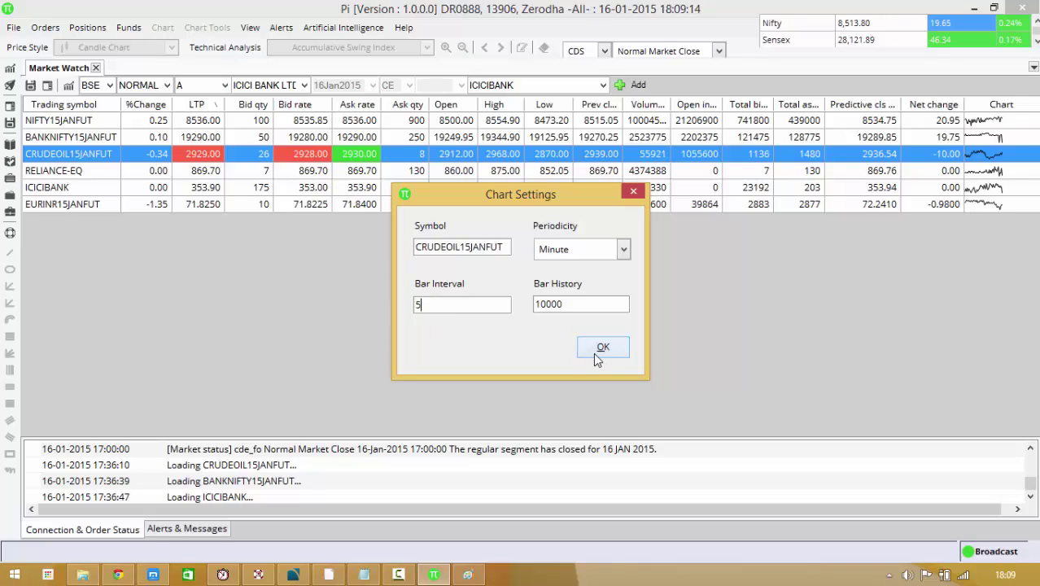
left_click(595, 348)
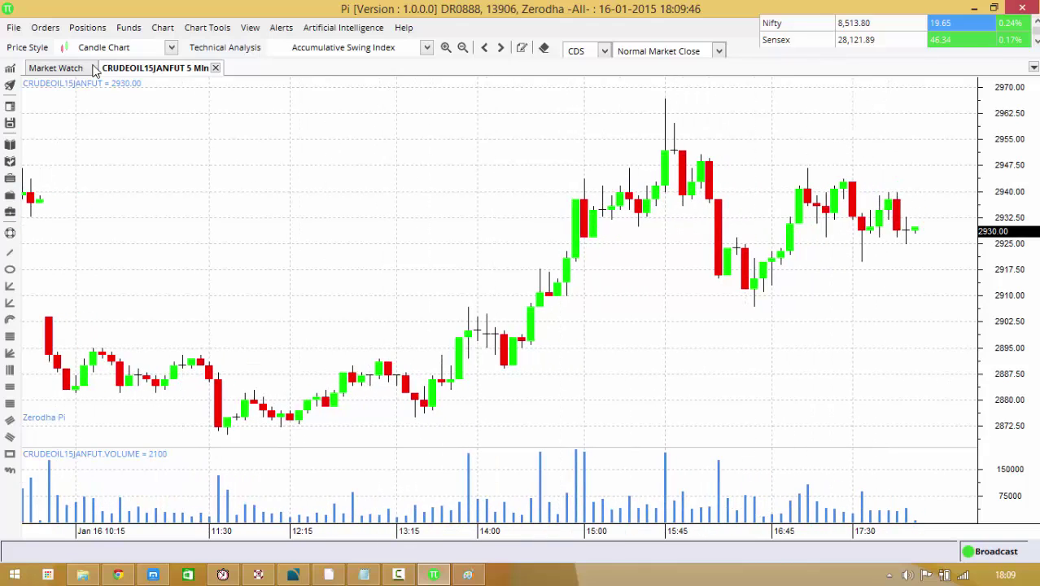
- Open a second CRUDEOIL15JANFUT chart from Market Watch with a 2-minute bar interval
left_click(63, 71)
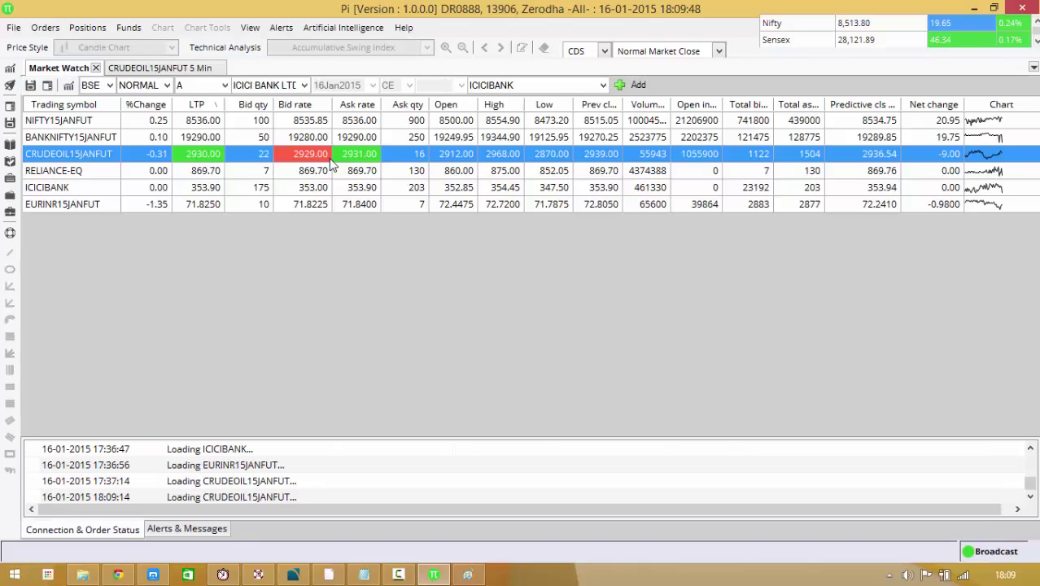
right_click(331, 162)
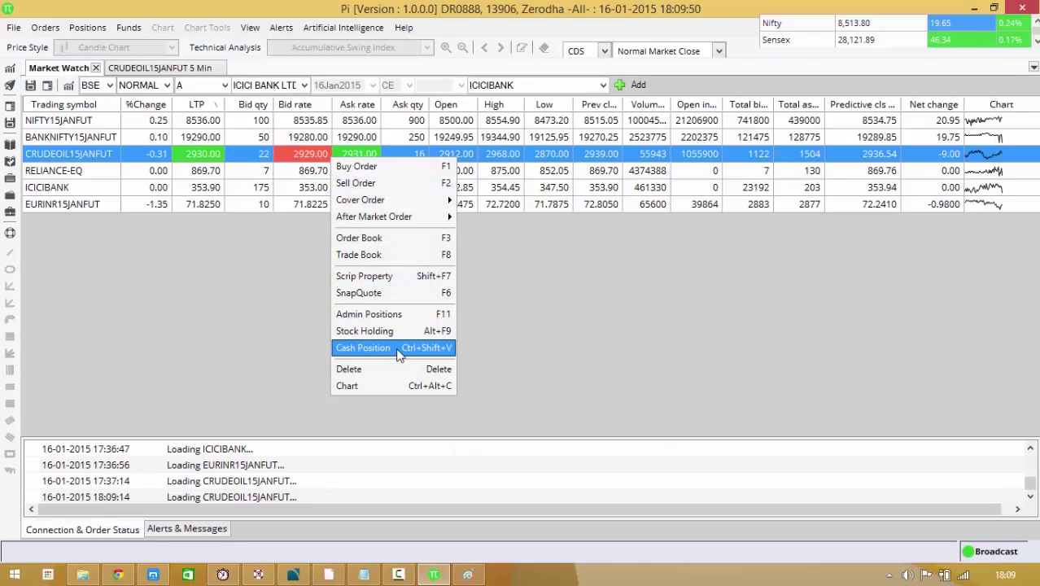
left_click(236, 154)
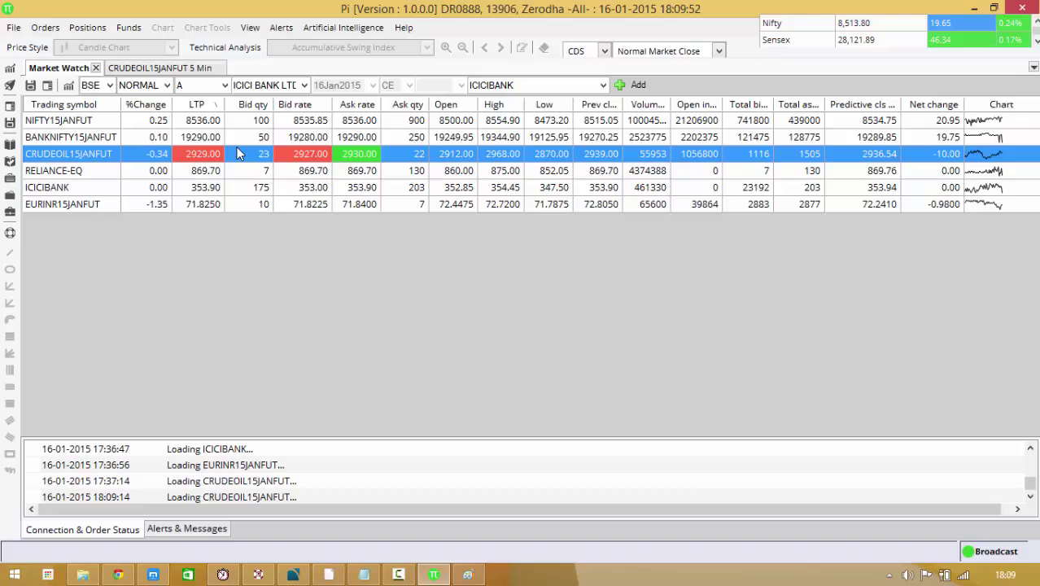
double_click(237, 153)
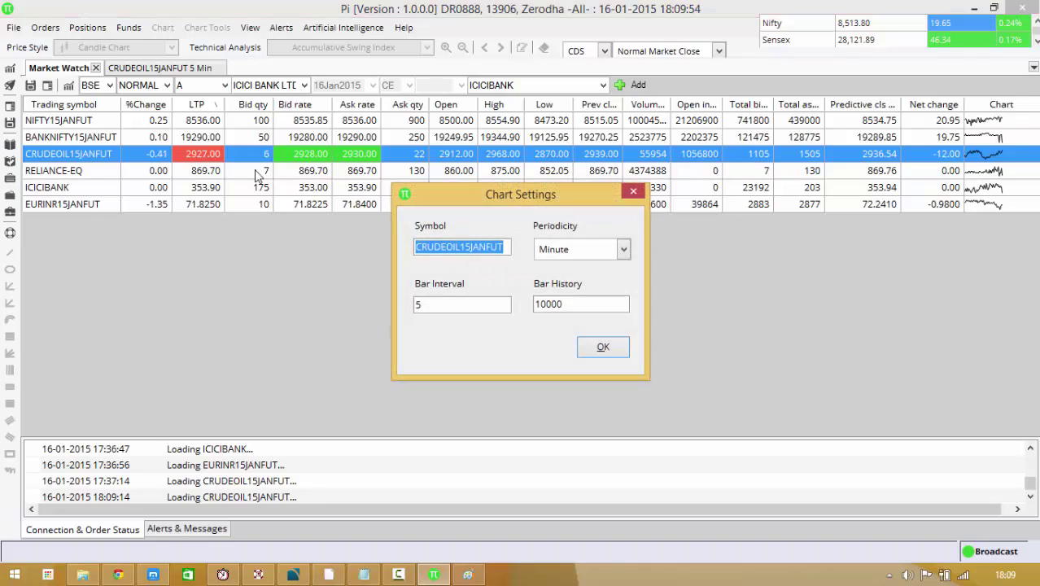
key("Tab")
type("2")
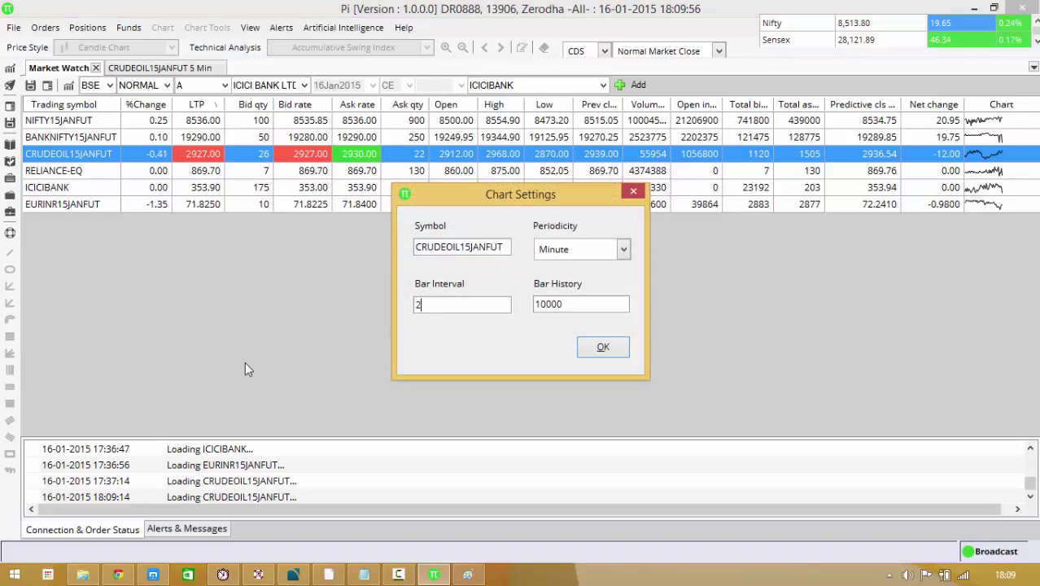
left_click(607, 350)
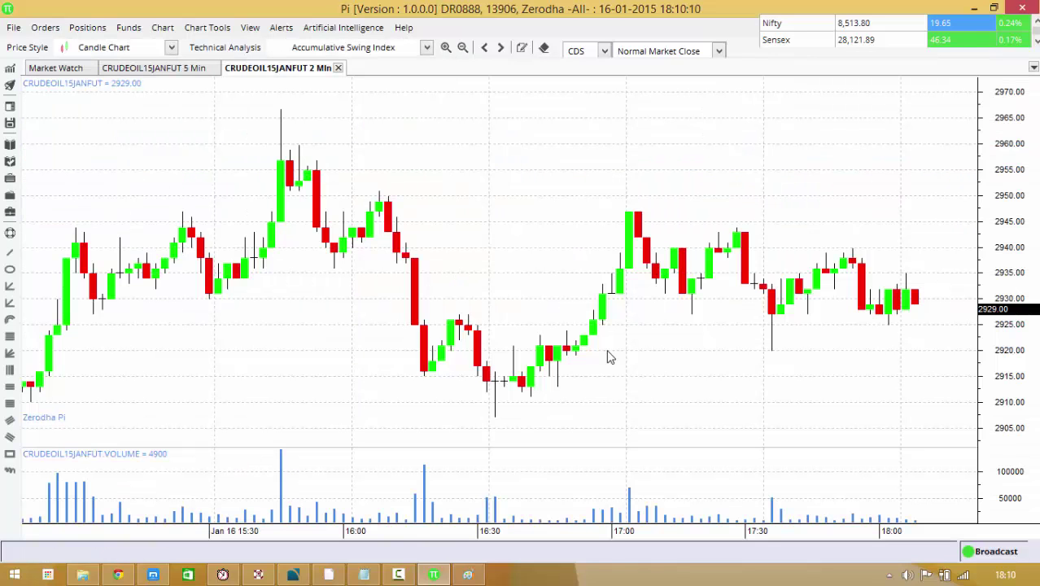
- Request a 10-minute CRUDEOIL15JANFUT chart from the Market Watch row
left_click(137, 70)
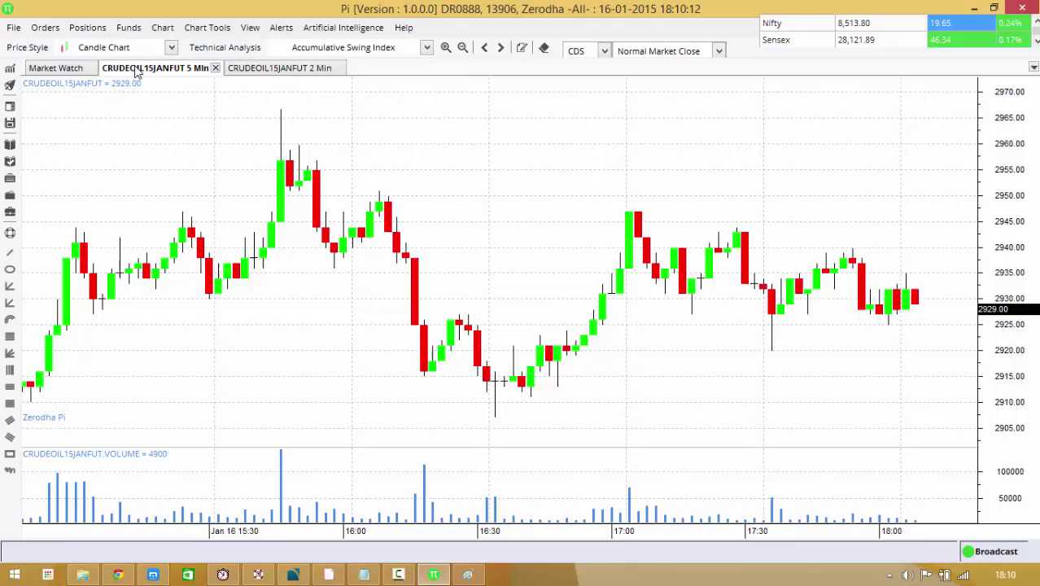
left_click(91, 69)
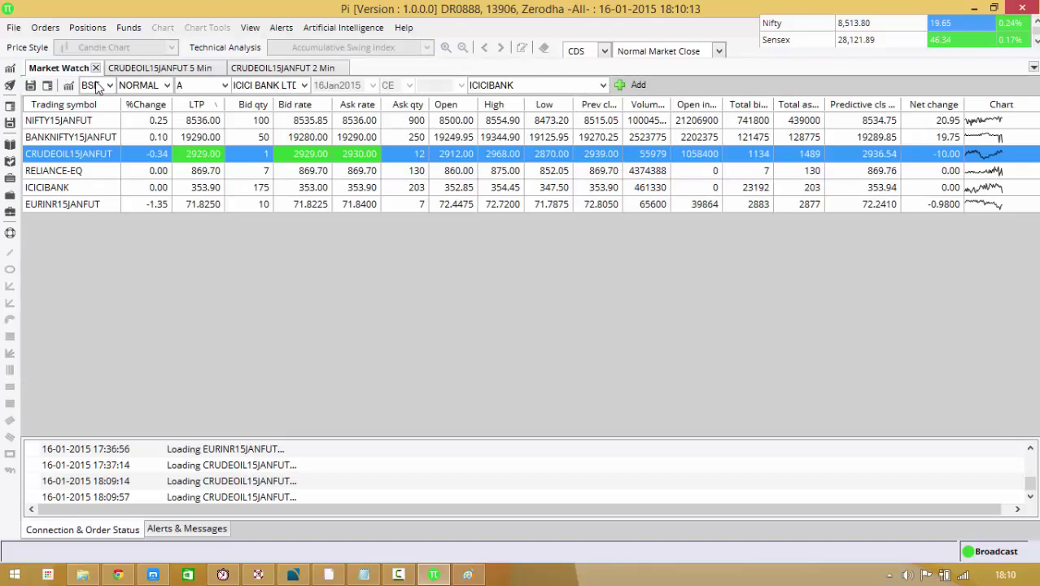
double_click(234, 160)
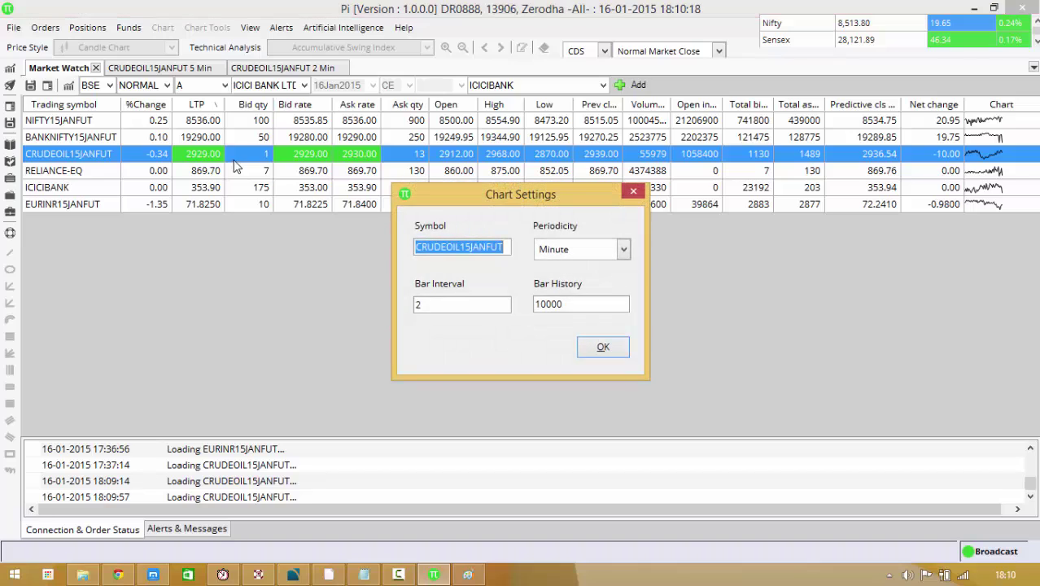
double_click(436, 308)
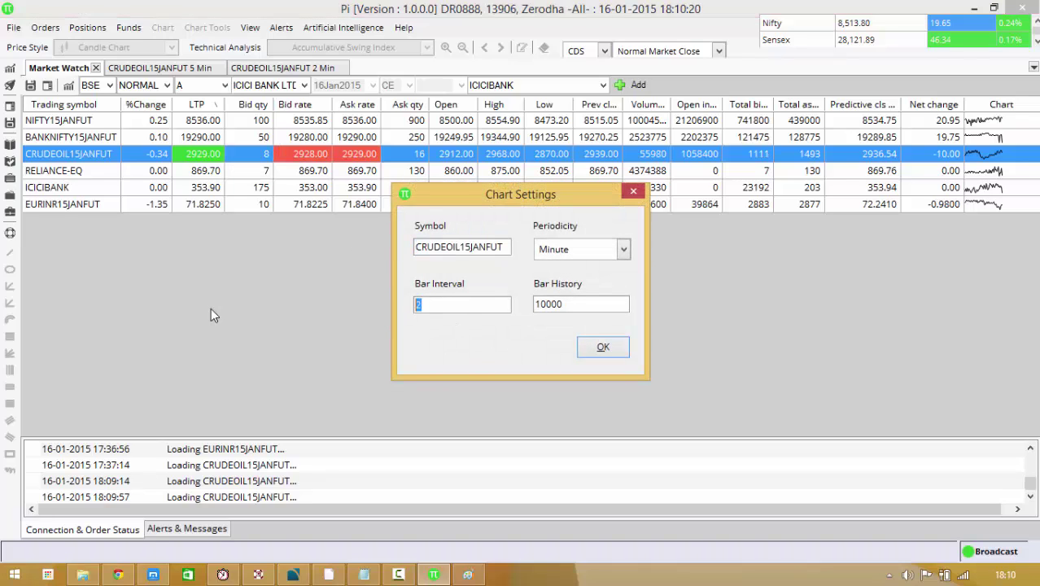
type("10")
left_click(605, 349)
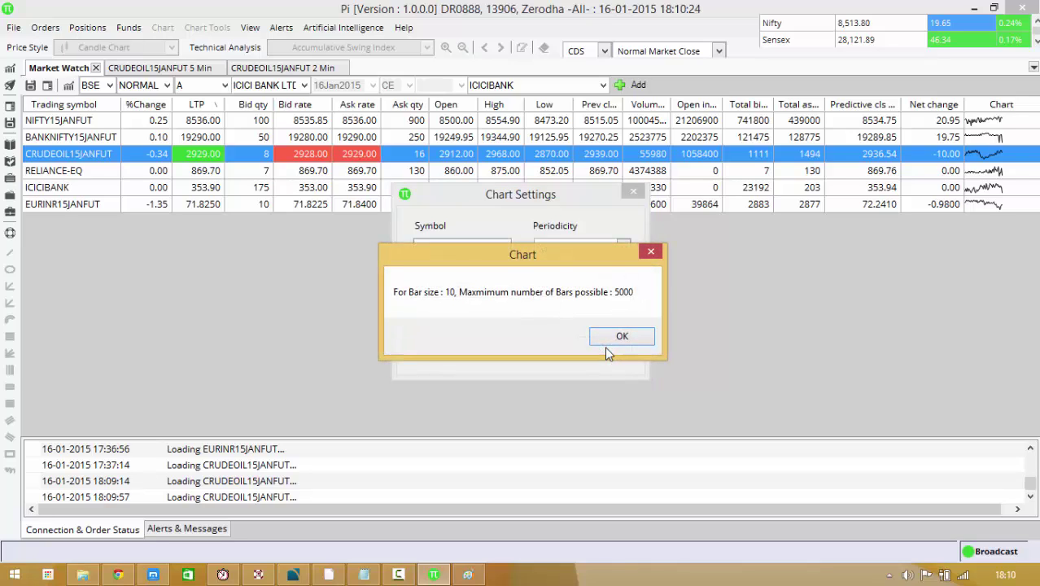
- Dismiss the max-bars warning and lower Bar History to stay under 5000 bars
left_click(599, 343)
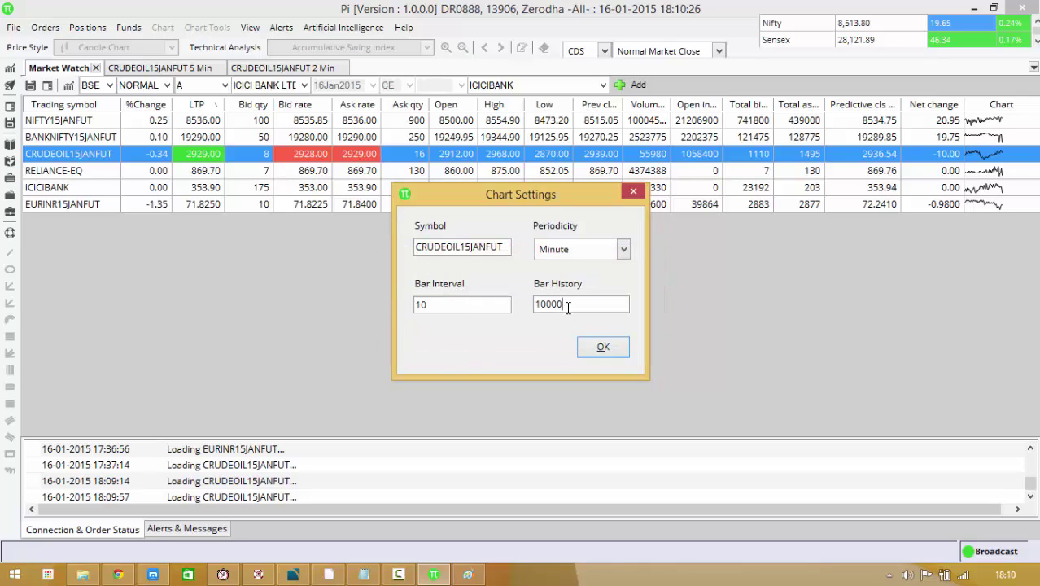
double_click(567, 306)
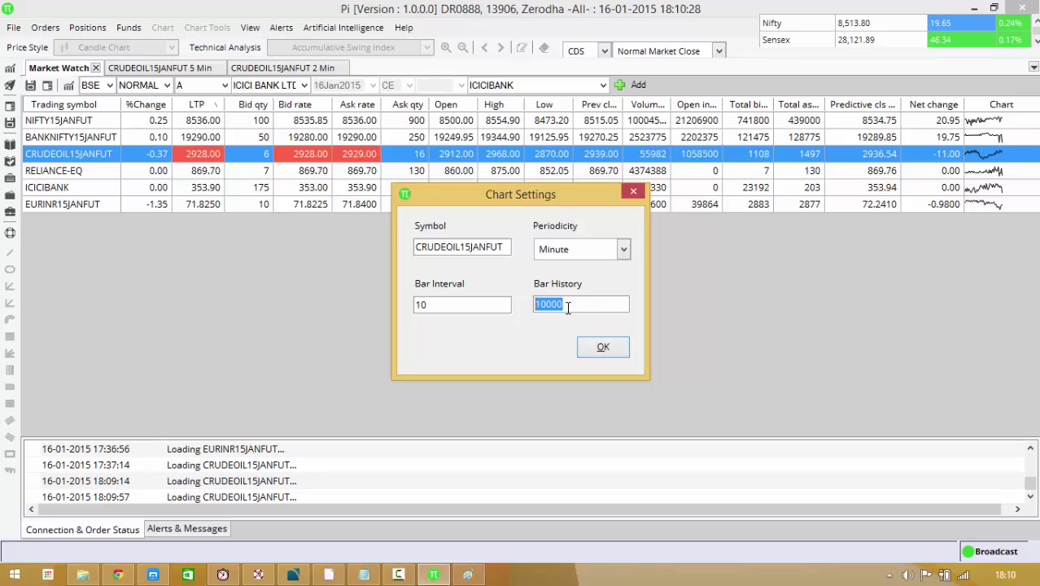
type("5")
key("Return")
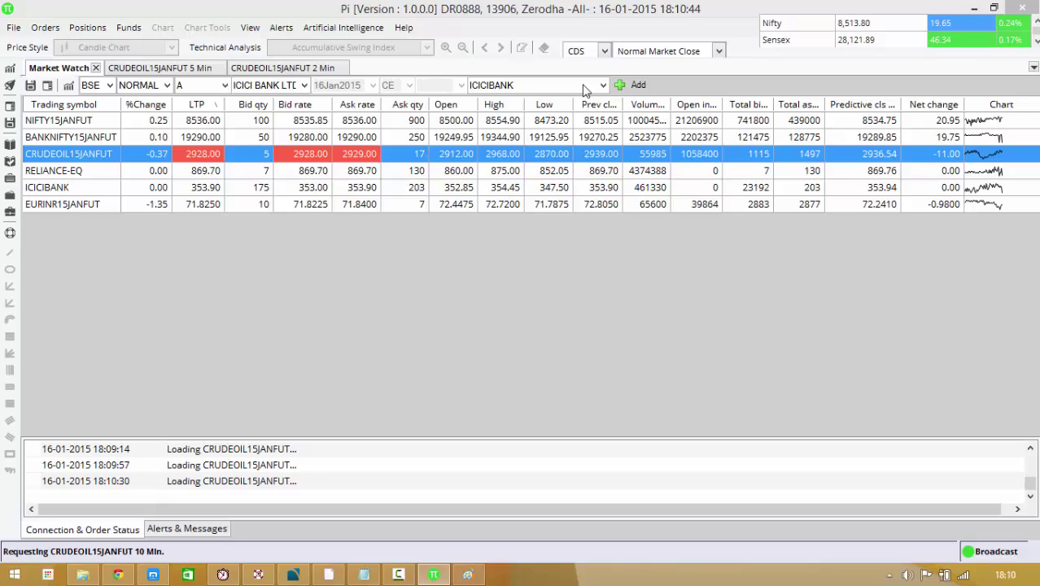
- Compare the 5-, 10- and 2-minute chart tabs, ending on the 2-minute chart
left_click(166, 72)
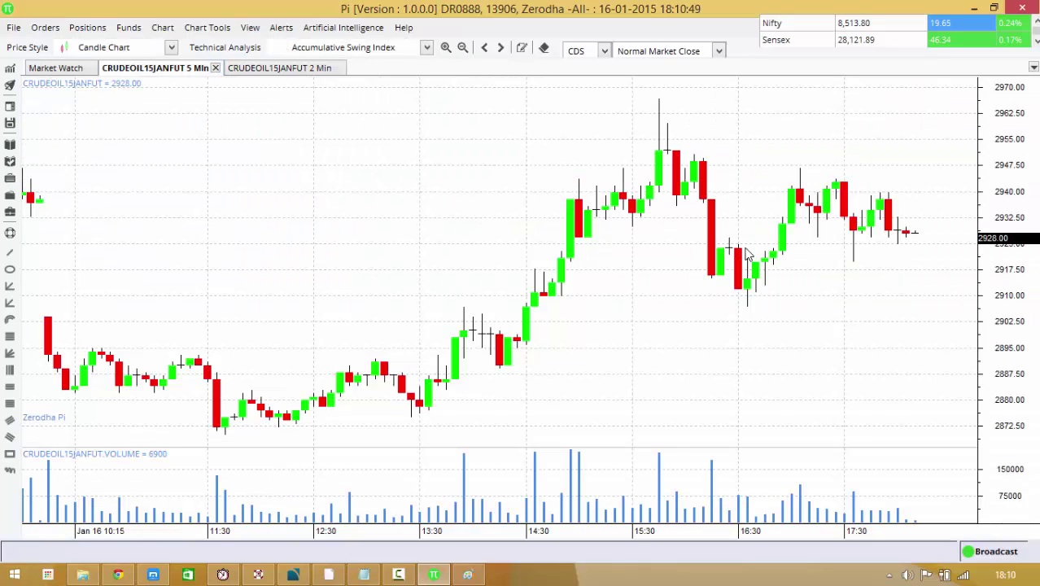
left_click(274, 70)
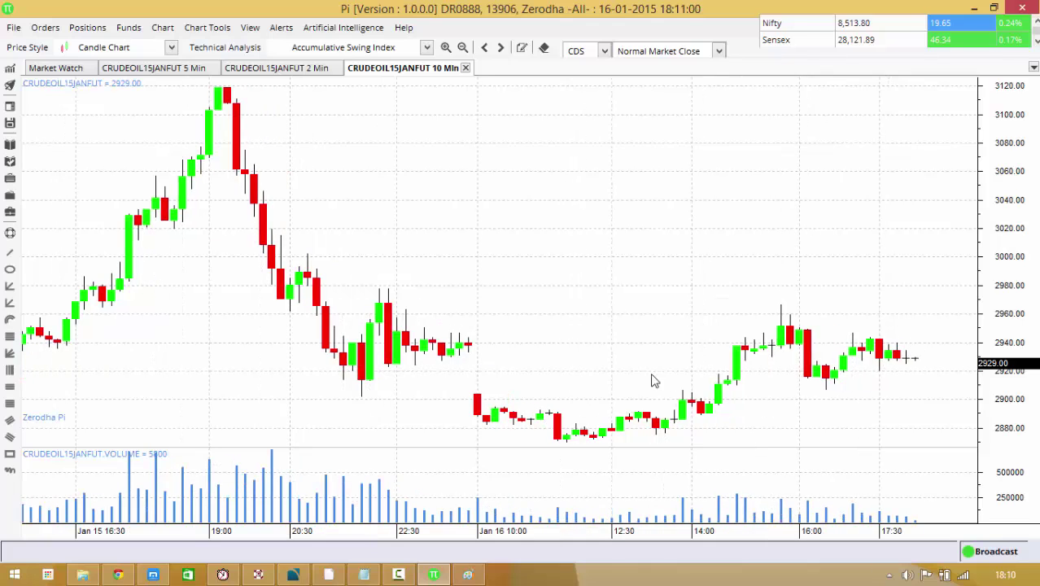
left_click(281, 69)
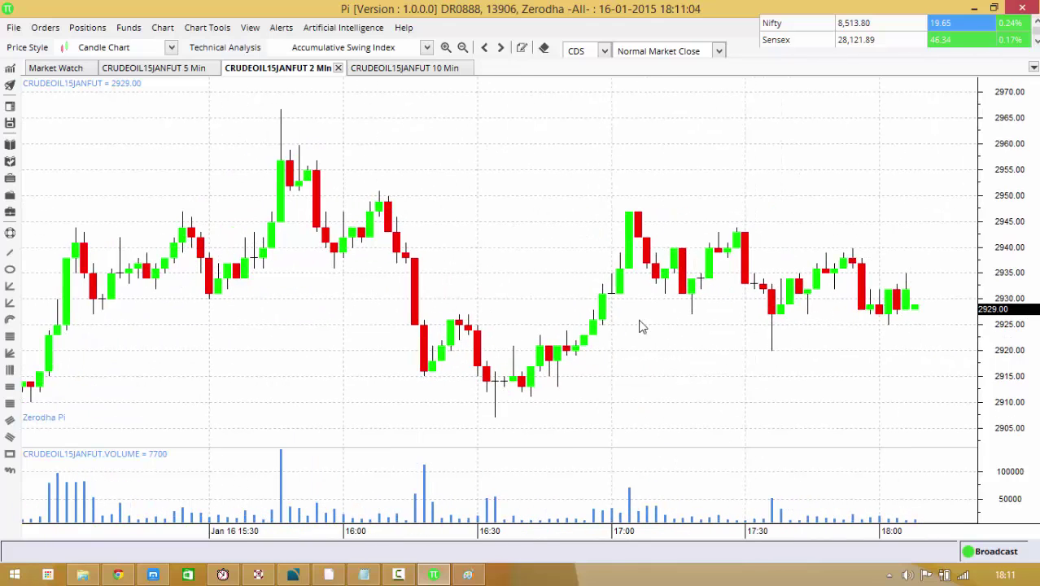
left_click(370, 68)
left_click(272, 70)
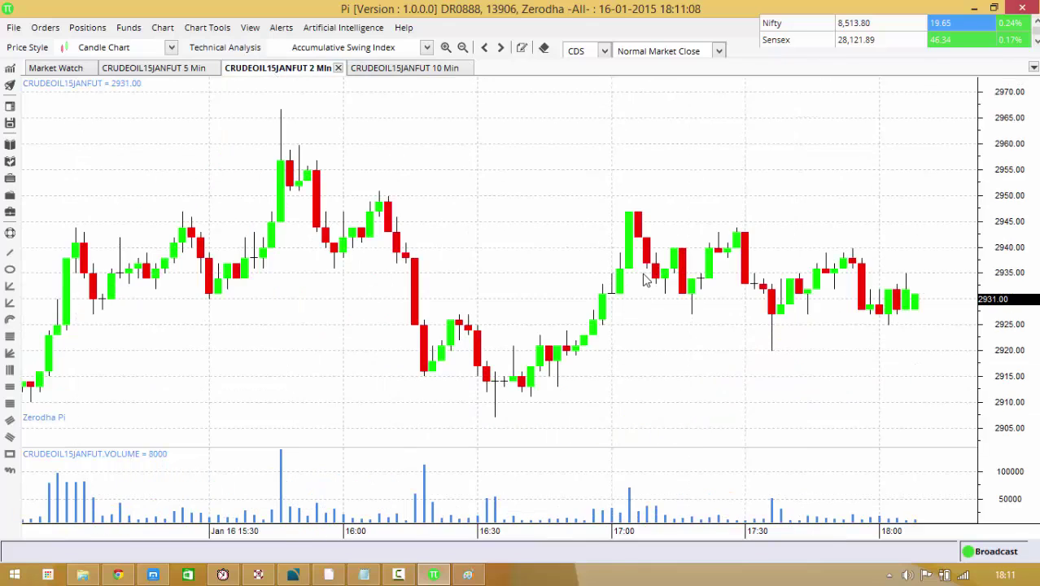
- Zoom the 2-minute chart out five steps with the zoom-out button
left_click(462, 51)
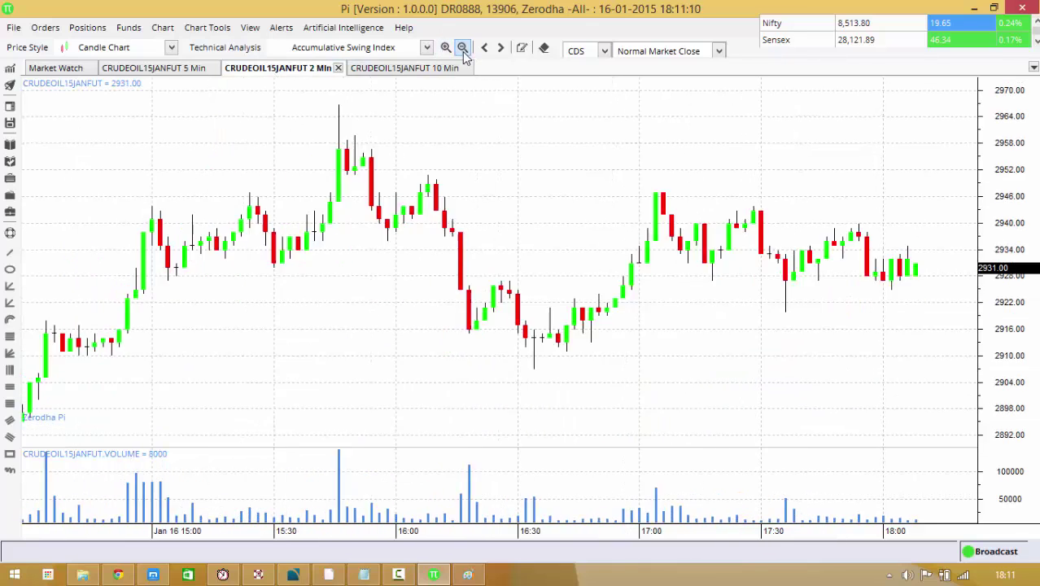
left_click(462, 51)
left_click(462, 51)
left_click(462, 52)
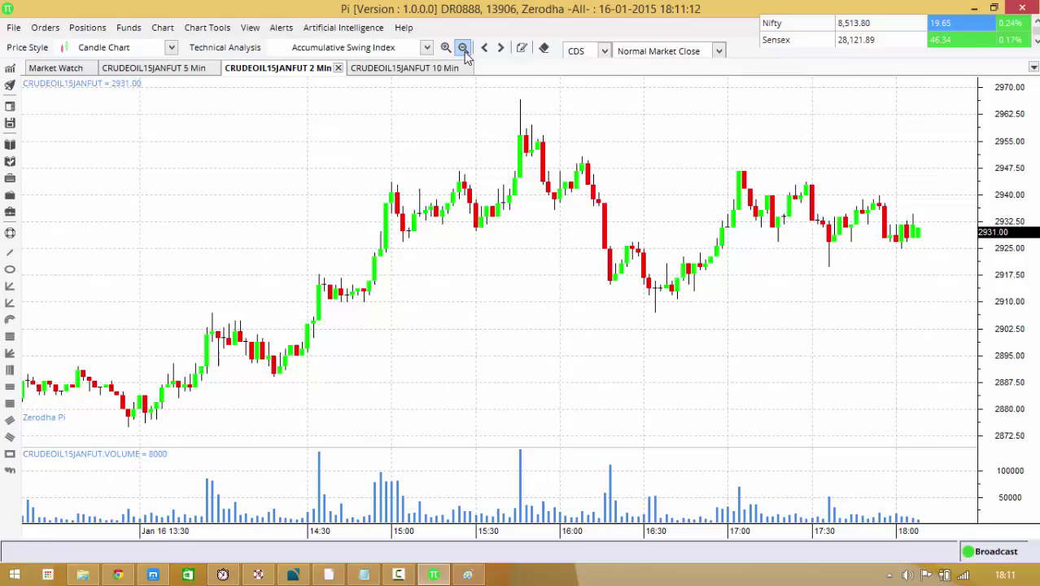
left_click(463, 49)
left_click(462, 49)
left_click(462, 48)
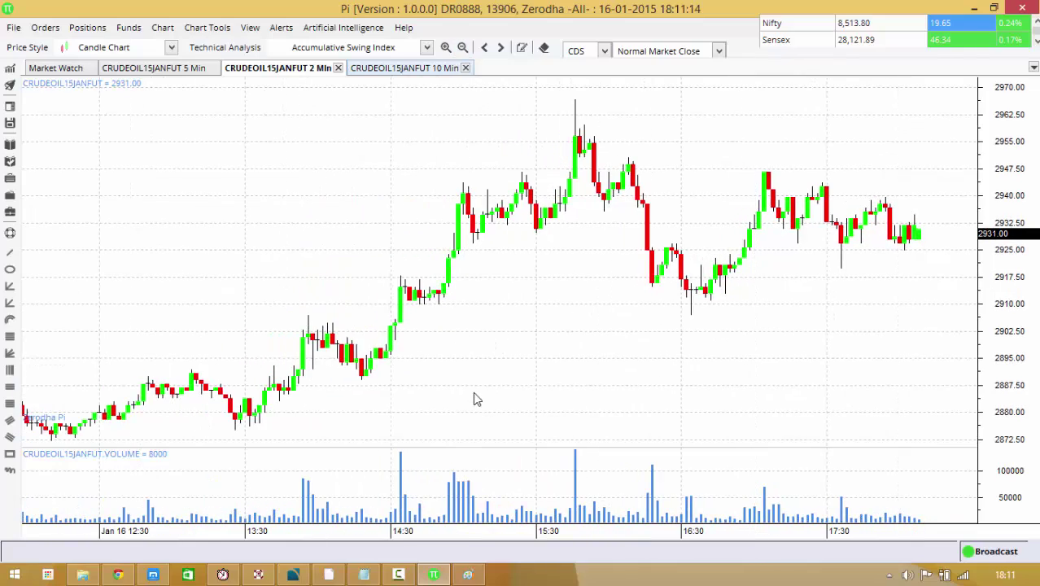
- Scroll-zoom further out until the chart reaches back to Jan 15 afternoon
scroll(476, 398, "down", 2)
scroll(476, 399, "down", 2)
scroll(476, 398, "down", 2)
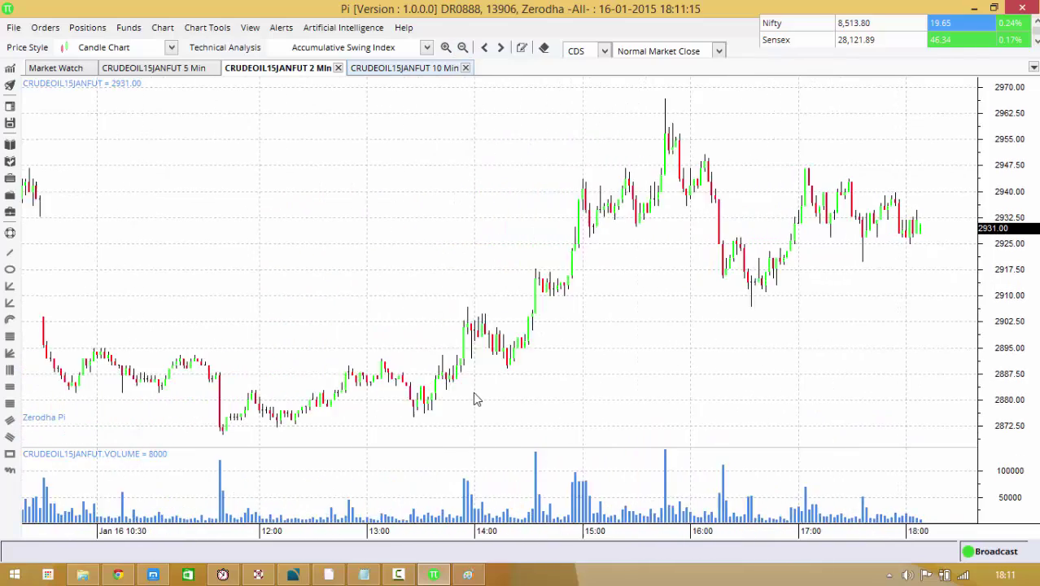
scroll(476, 399, "down", 2)
scroll(476, 399, "down", 1)
scroll(476, 399, "down", 1)
scroll(476, 399, "down", 1)
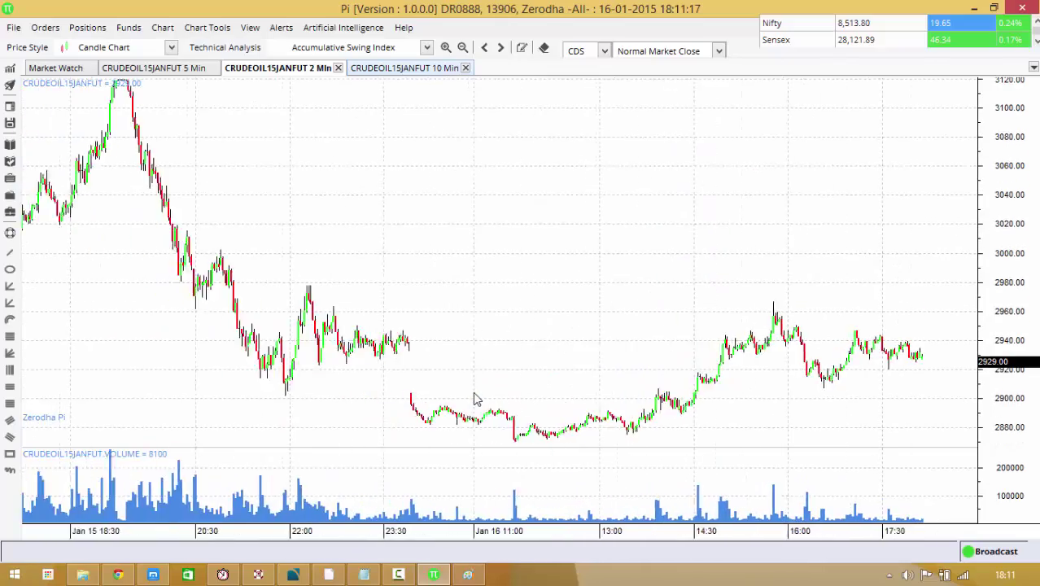
scroll(476, 399, "down", 1)
scroll(476, 399, "down", 1)
scroll(476, 399, "down", 1)
scroll(476, 399, "down", 1)
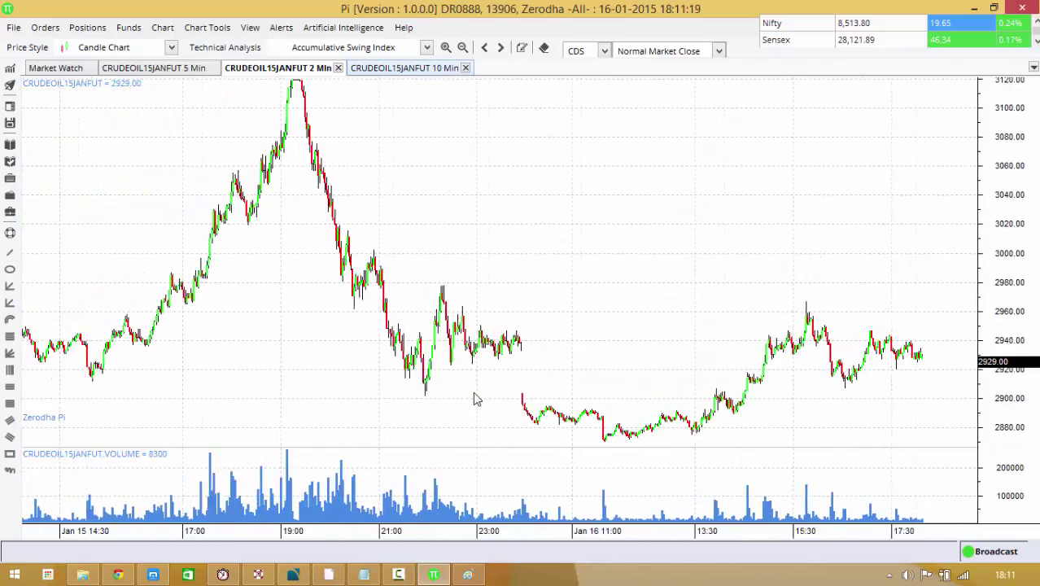
scroll(476, 398, "down", 1)
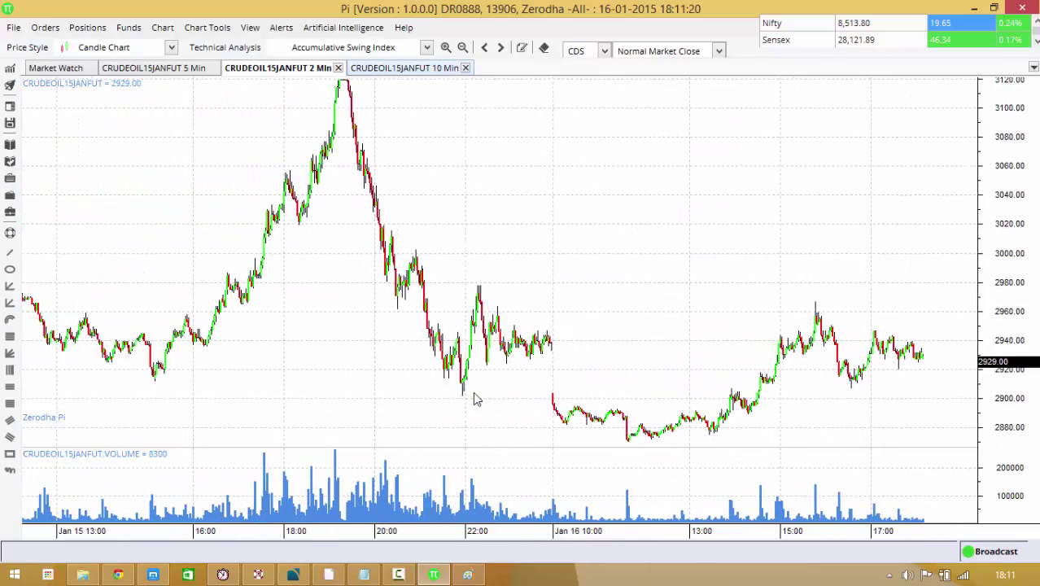
- Zoom the 5-minute chart out so it reaches back to late January 14
left_click(385, 69)
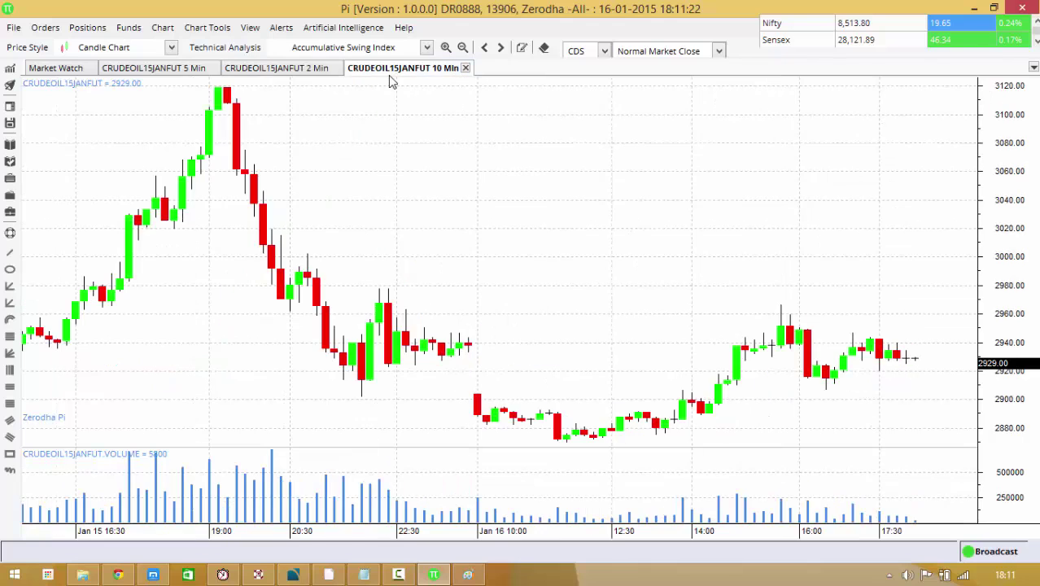
left_click(275, 68)
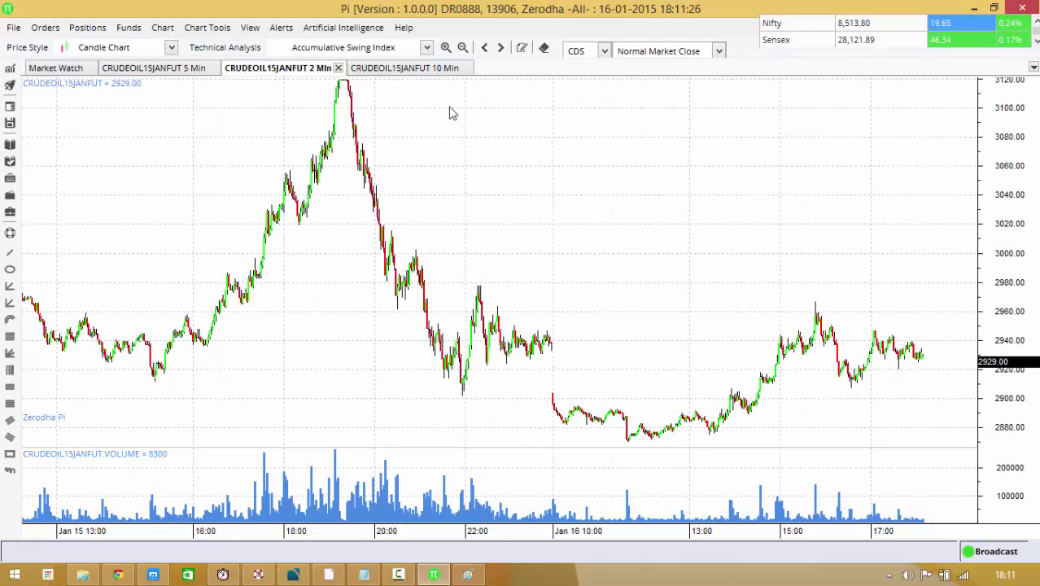
left_click(129, 69)
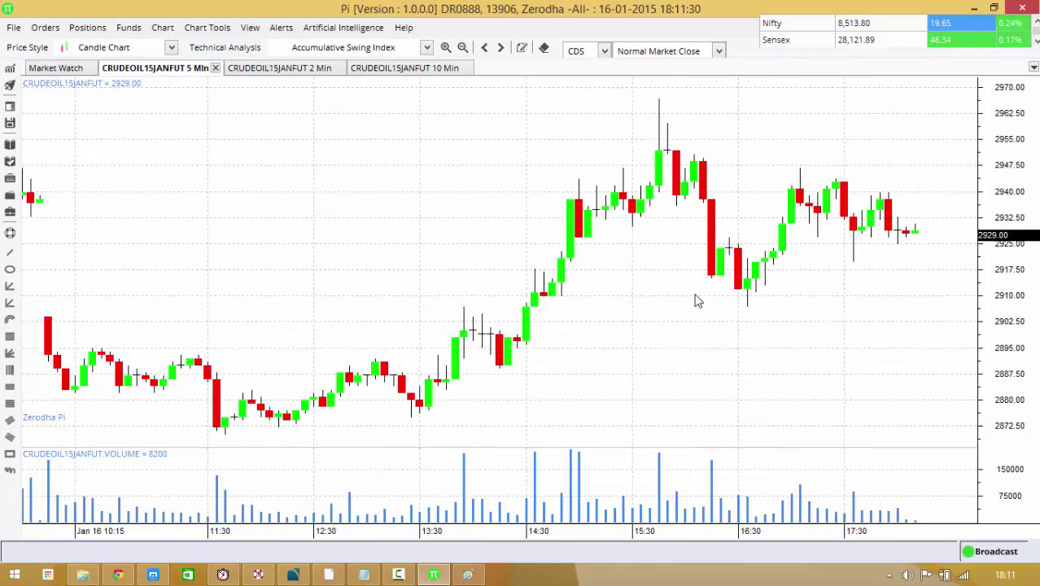
scroll(695, 301, "down", 1)
scroll(695, 301, "down", 2)
scroll(695, 301, "down", 2)
scroll(696, 301, "down", 1)
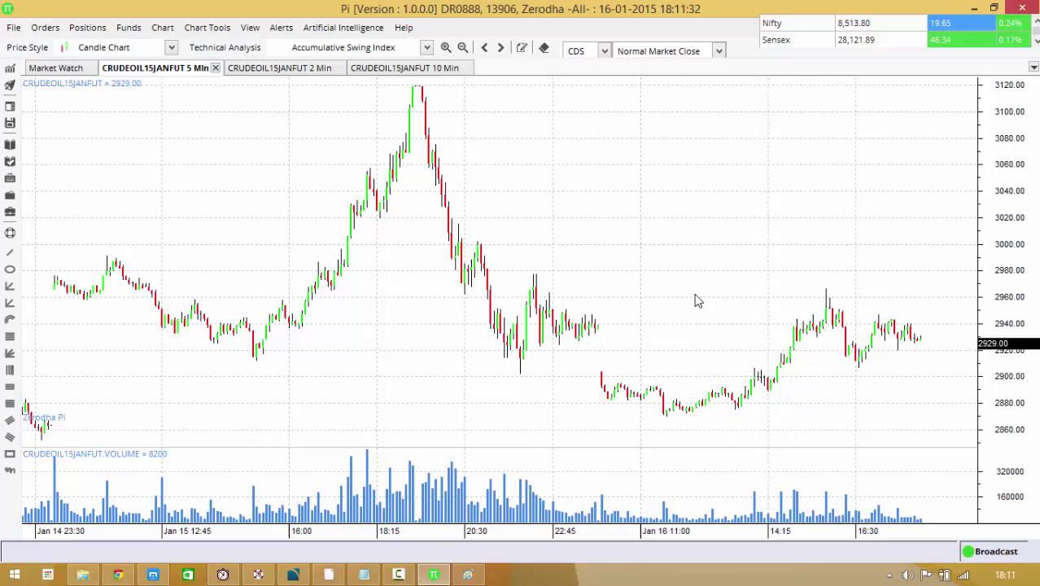
- Cycle through the 2-, 5- and 10-minute tabs, finishing on the 10-minute chart
left_click(260, 73)
left_click(390, 70)
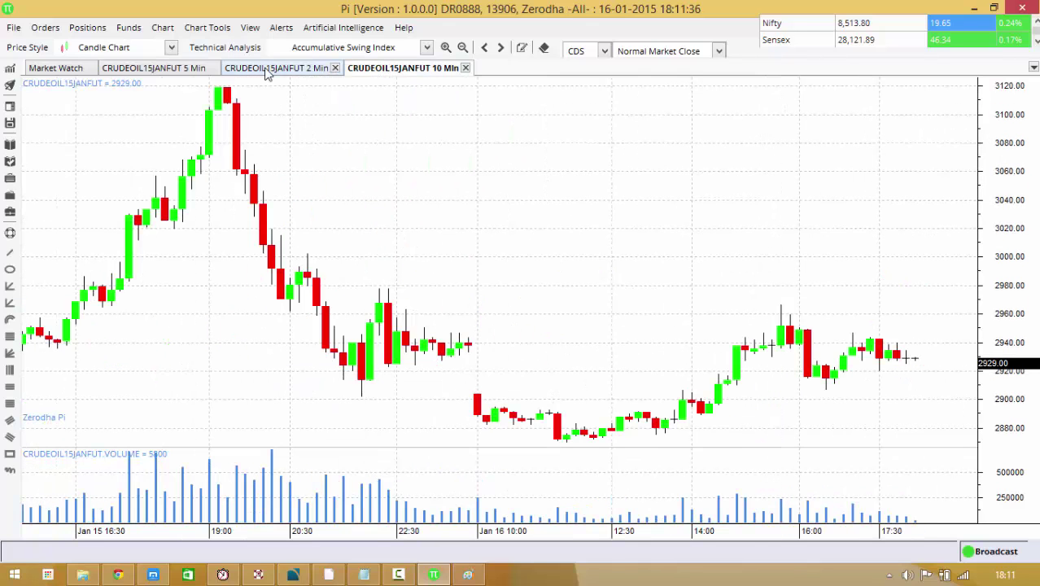
left_click(159, 68)
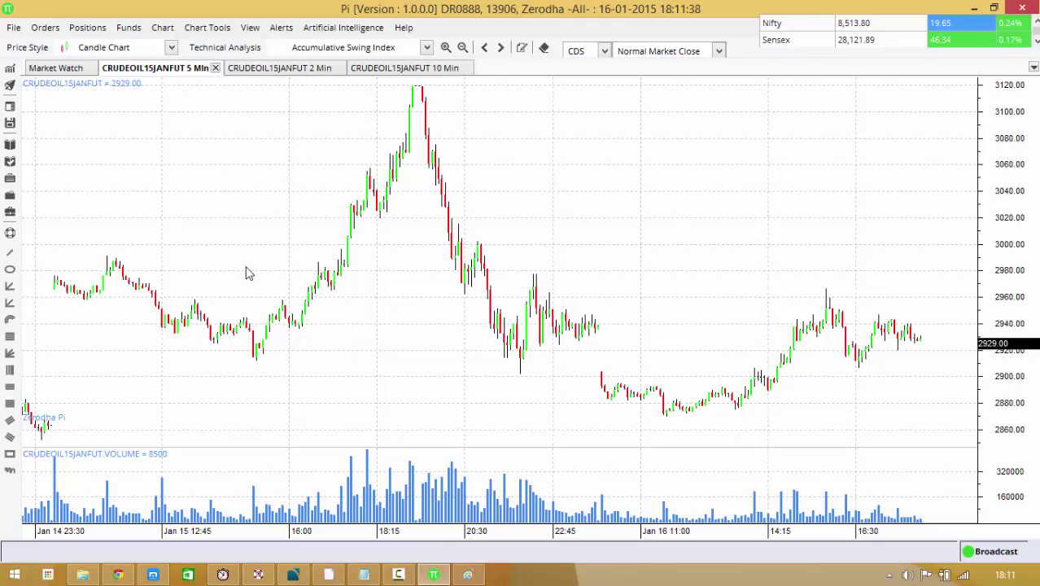
left_click(277, 68)
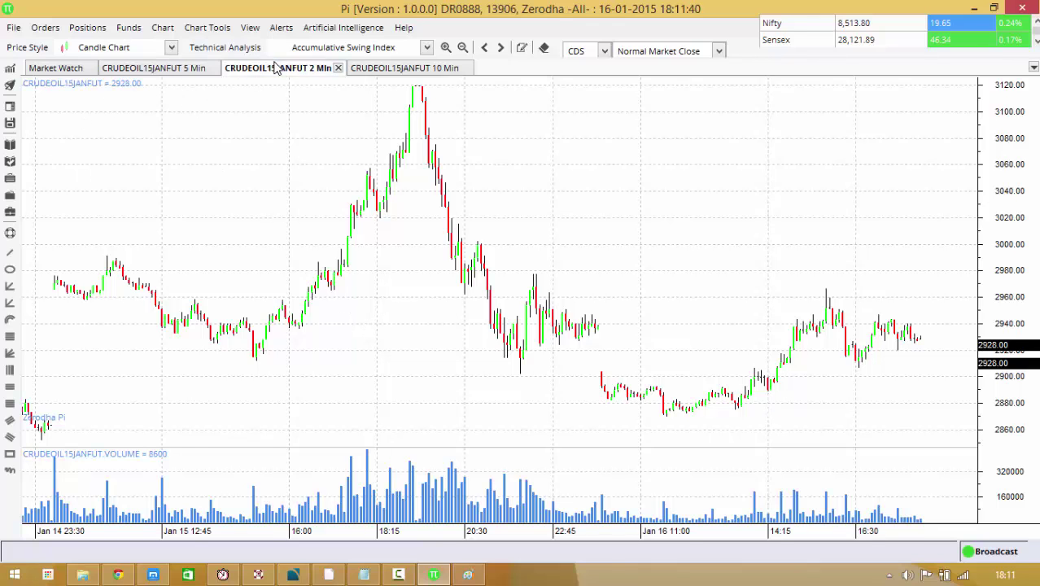
left_click(389, 68)
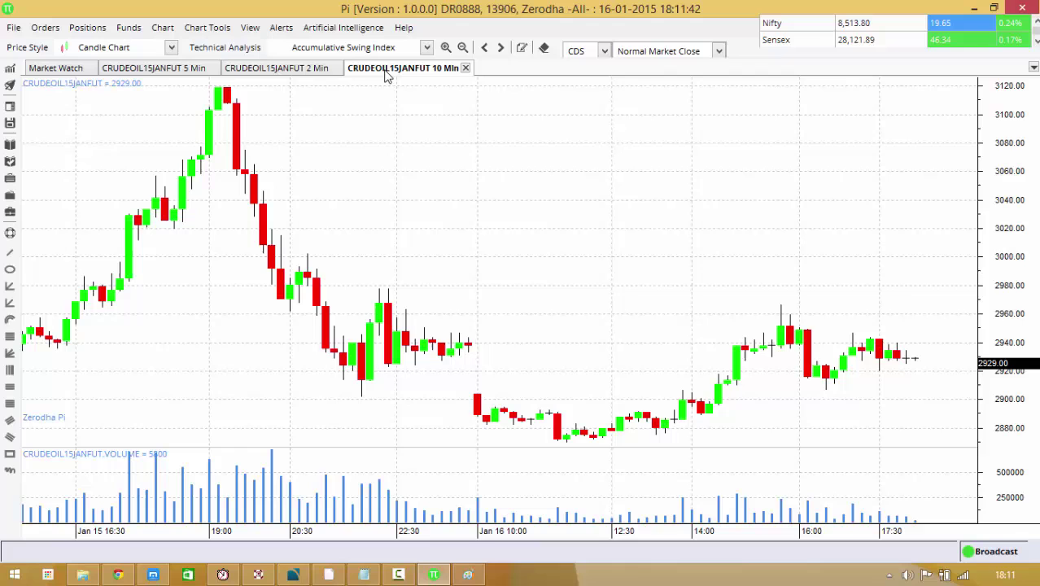
- Dock the 10-minute chart in the right half and the 2-minute chart below the 5-minute
left_click_drag(388, 70, 558, 311)
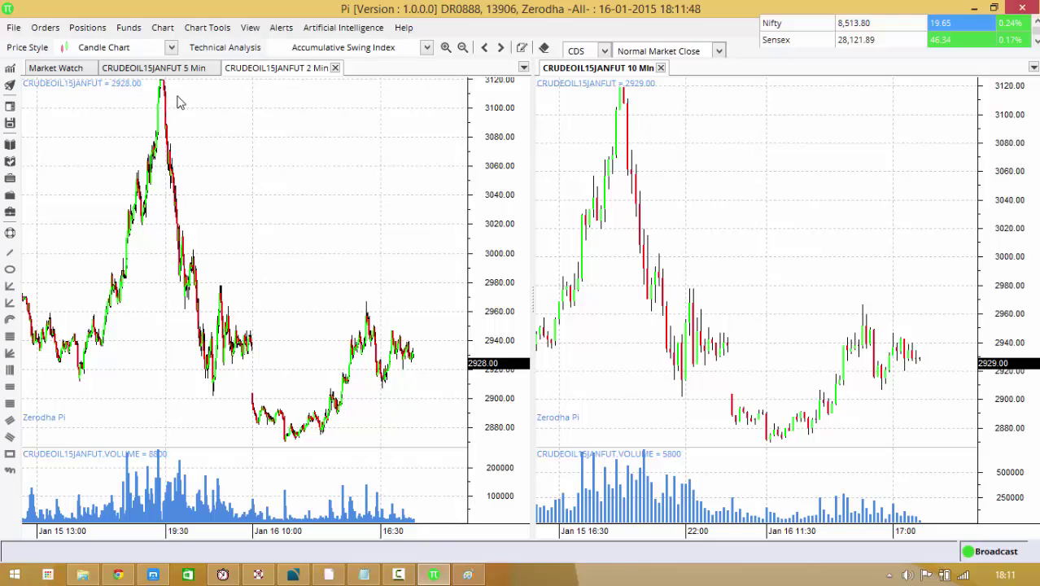
left_click(157, 73)
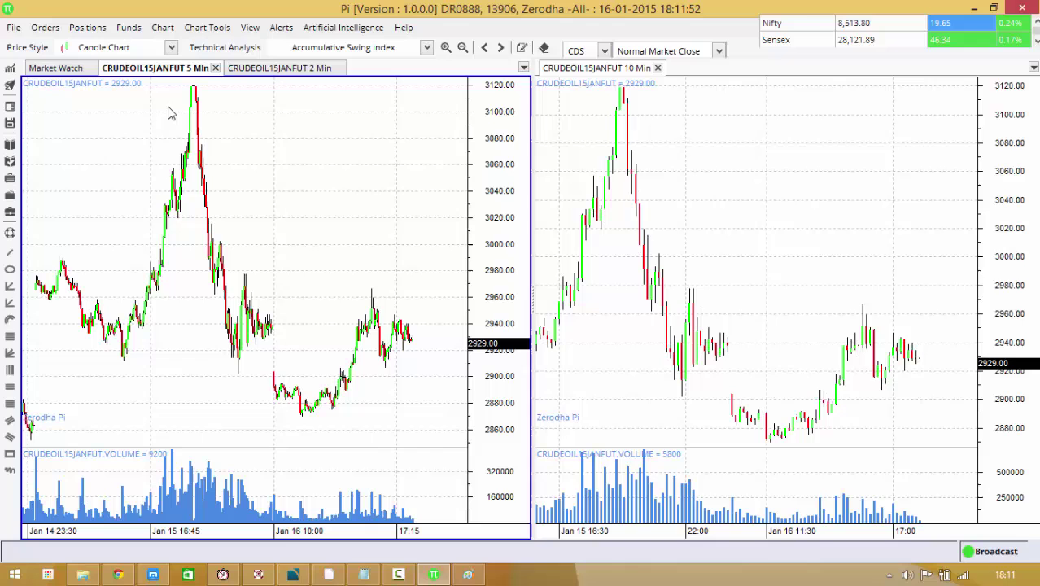
left_click(279, 68)
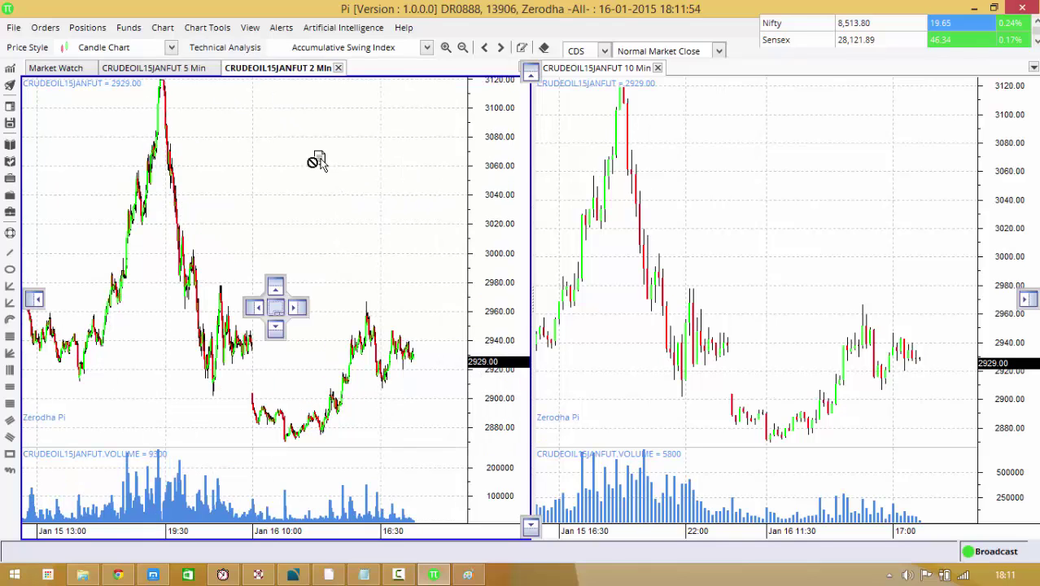
left_click_drag(498, 429, 276, 334)
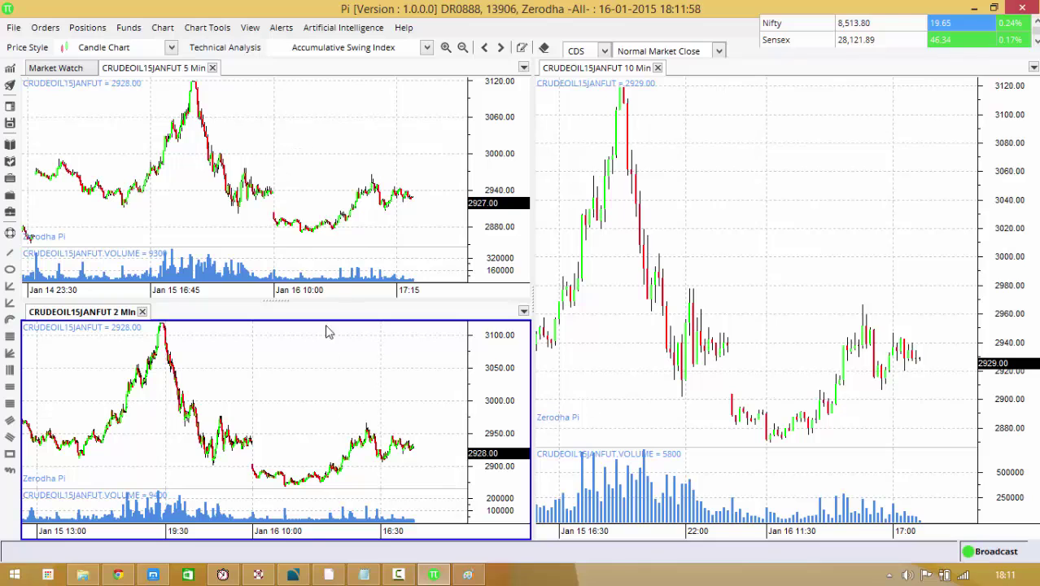
mouse_move(55, 68)
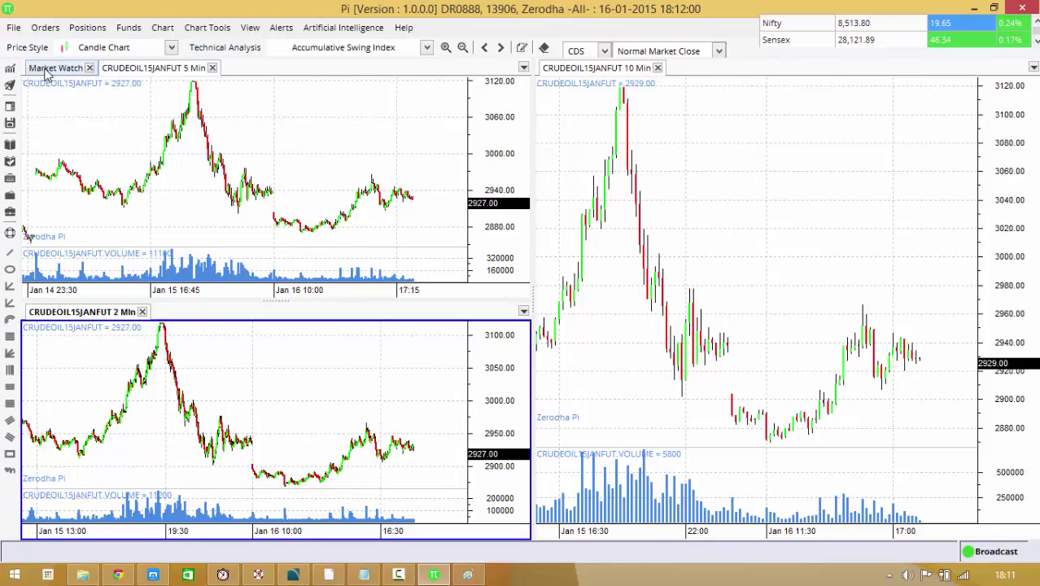
- Show Market Watch and open a SnapQuote for NIFTY15JANFUT
left_click(46, 73)
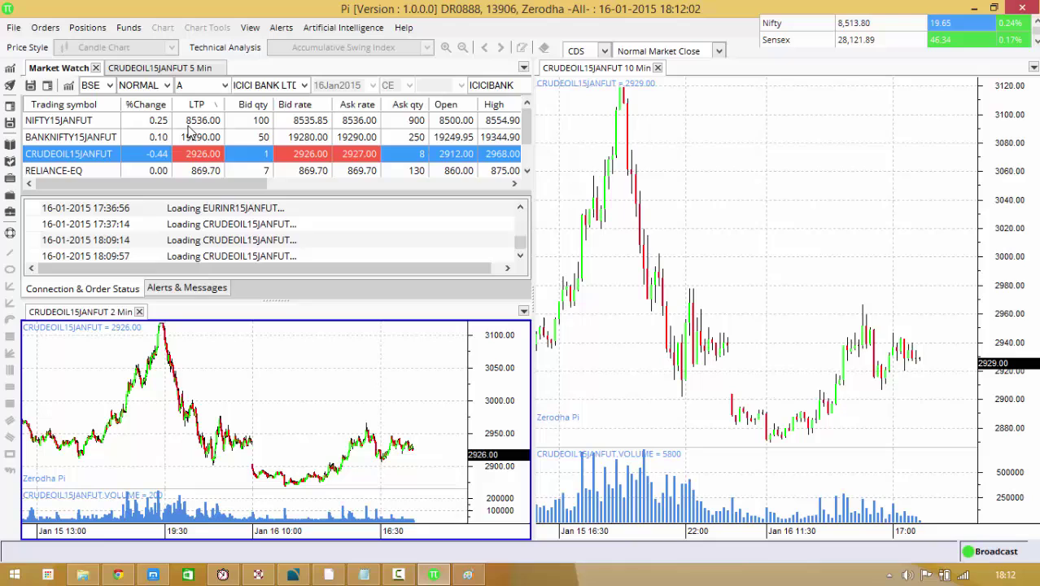
mouse_move(72, 75)
left_mouse_down()
mouse_move(783, 110)
mouse_move(781, 118)
left_mouse_up()
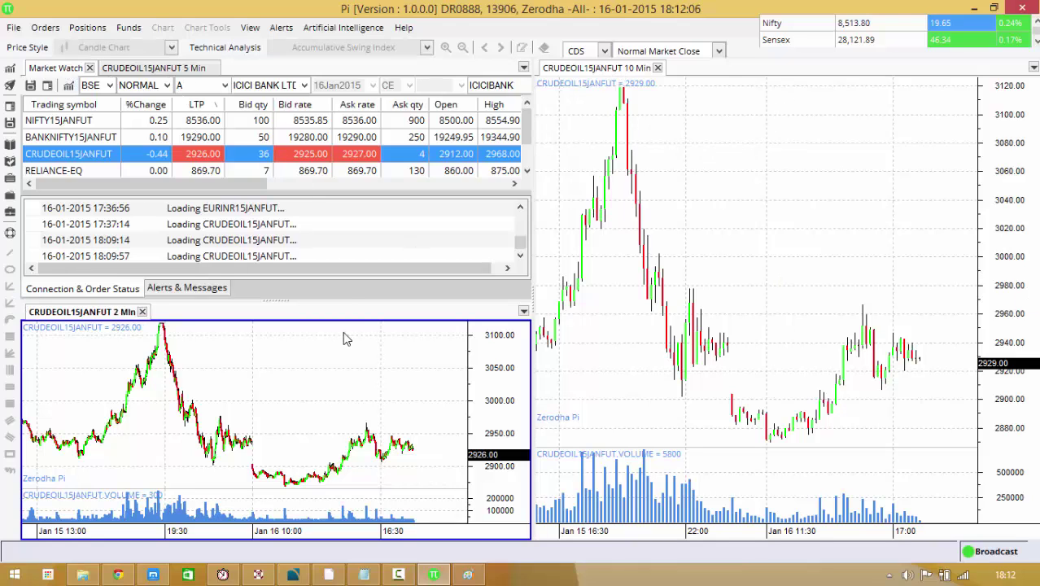
left_click(282, 122)
key("F5")
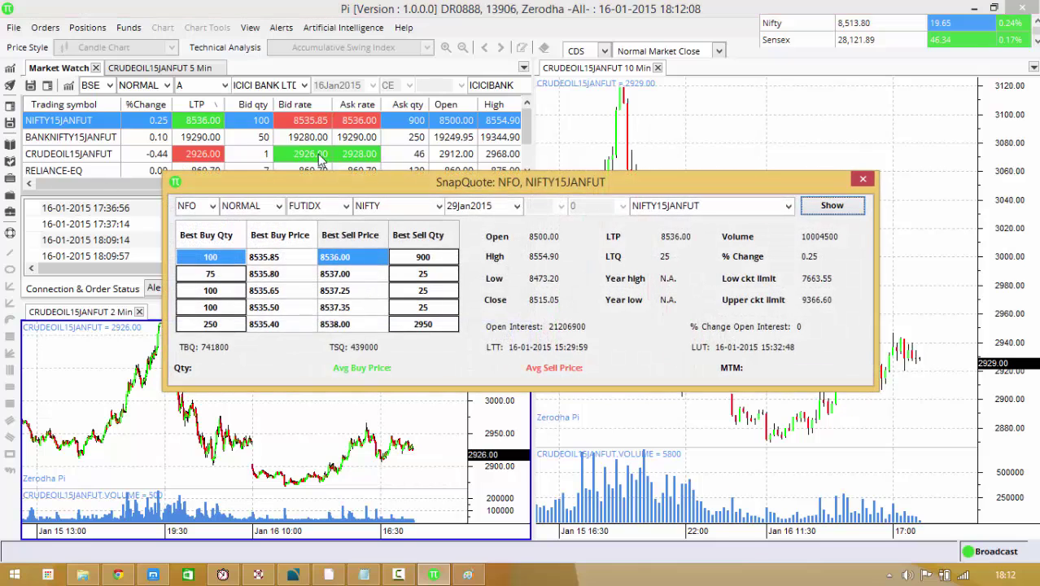
- Close the quote and dock the 5-minute chart above the 10-minute chart
left_click(863, 179)
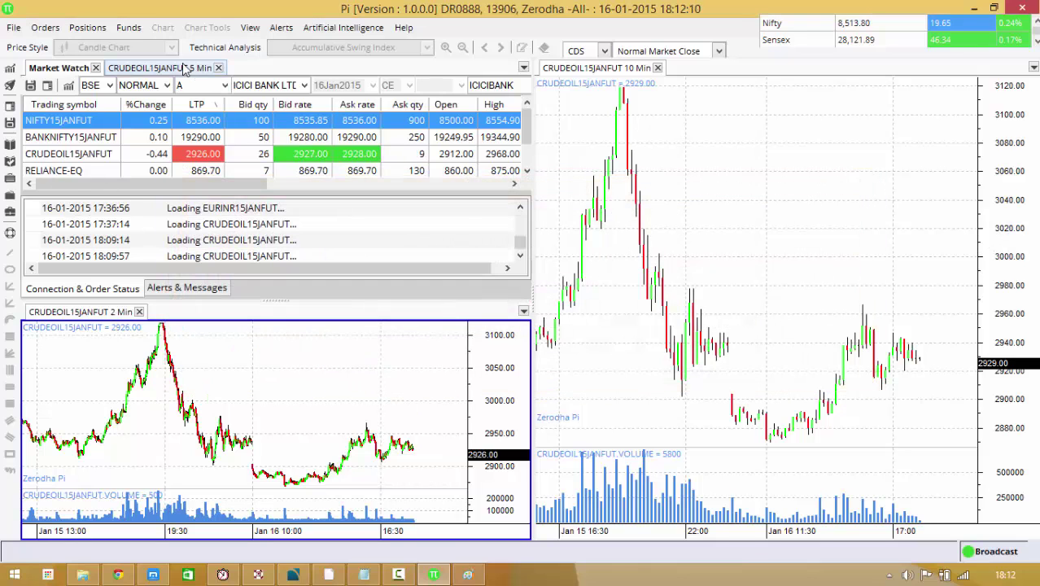
left_click_drag(181, 70, 773, 104)
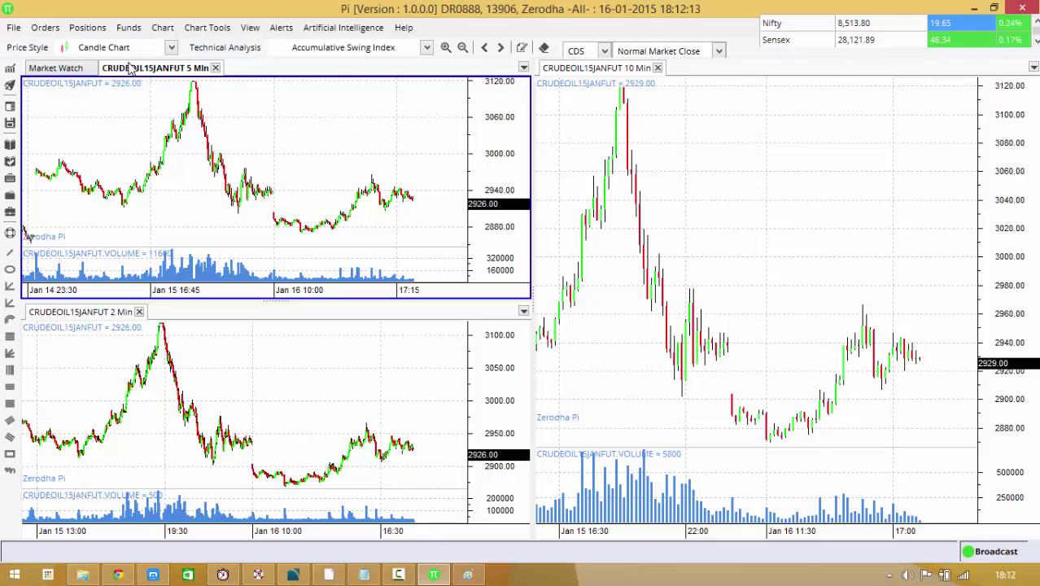
left_click_drag(130, 69, 798, 288)
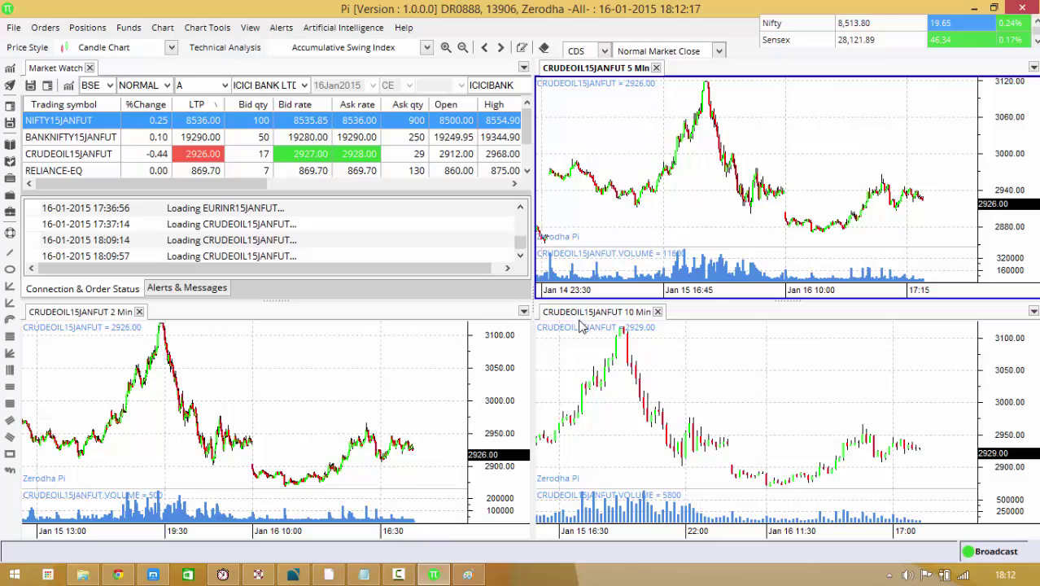